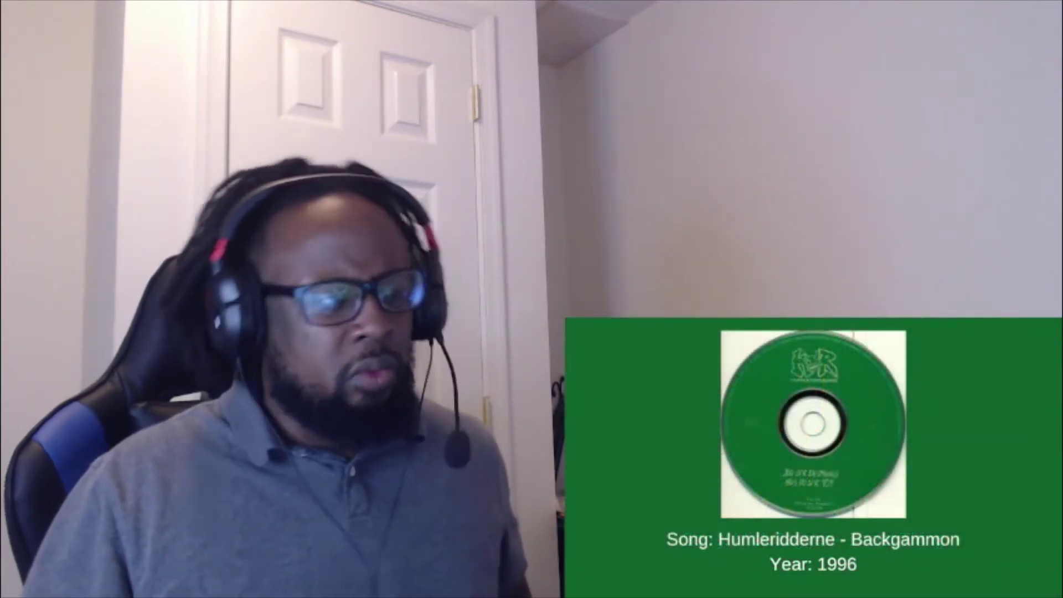
click(781, 407)
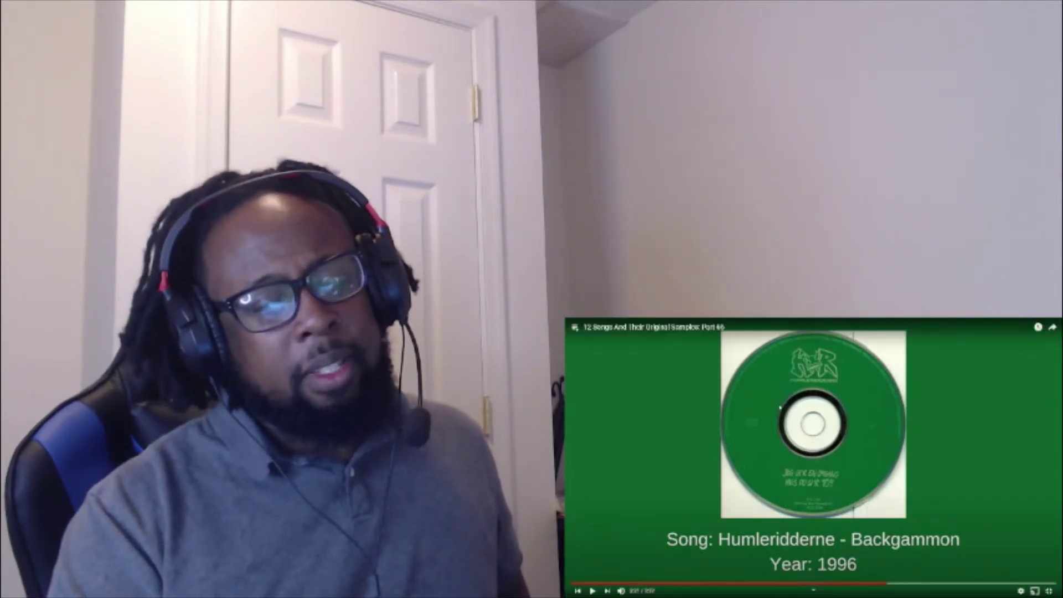
click(781, 407)
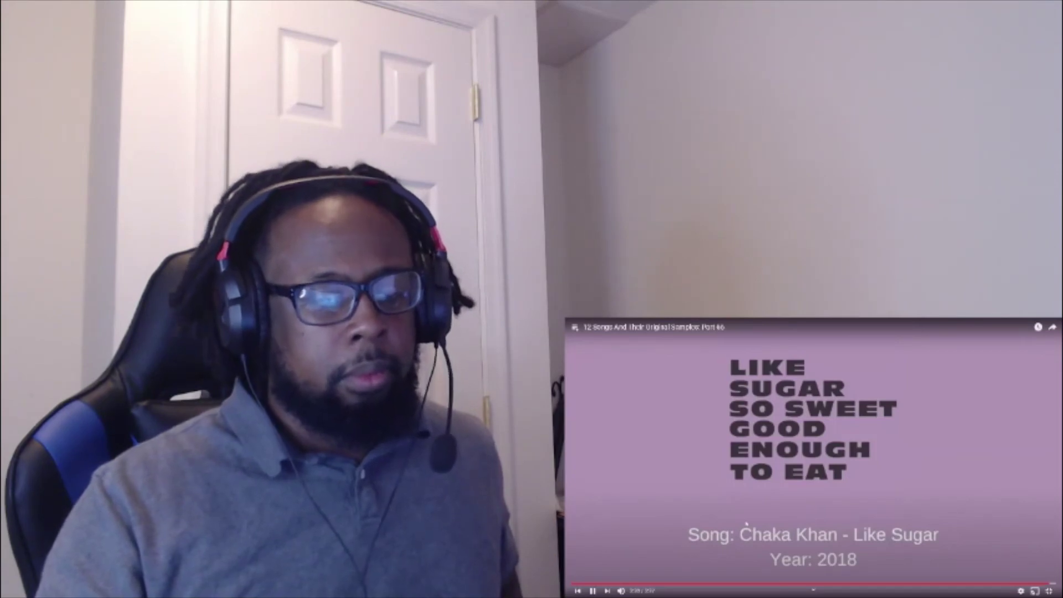
click(745, 525)
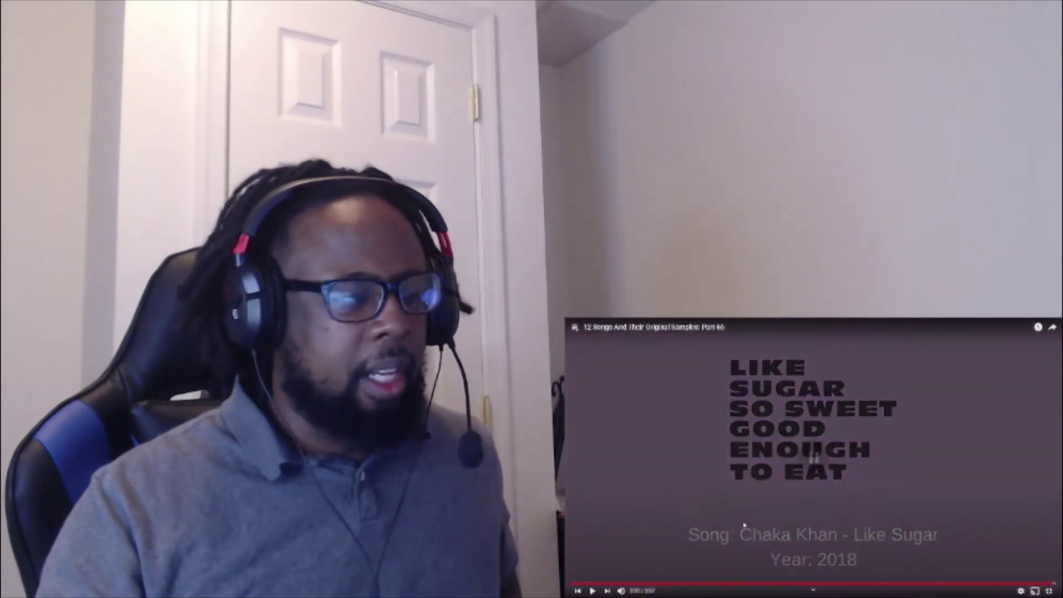